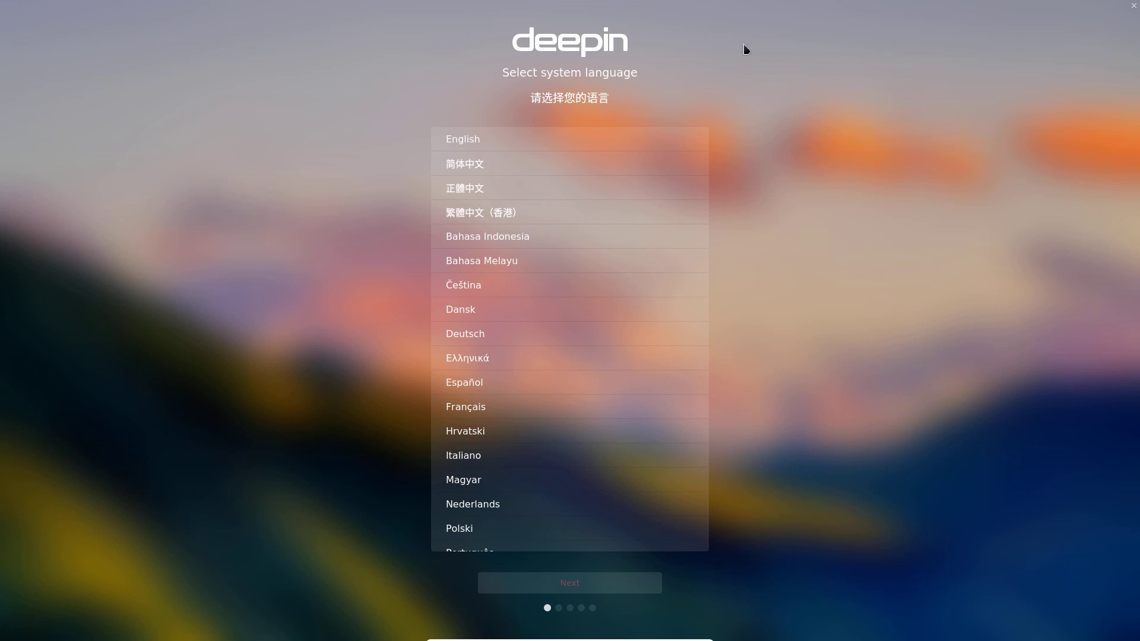
Choose English as the system language and continue past the virtual machine reminder.
click(626, 137)
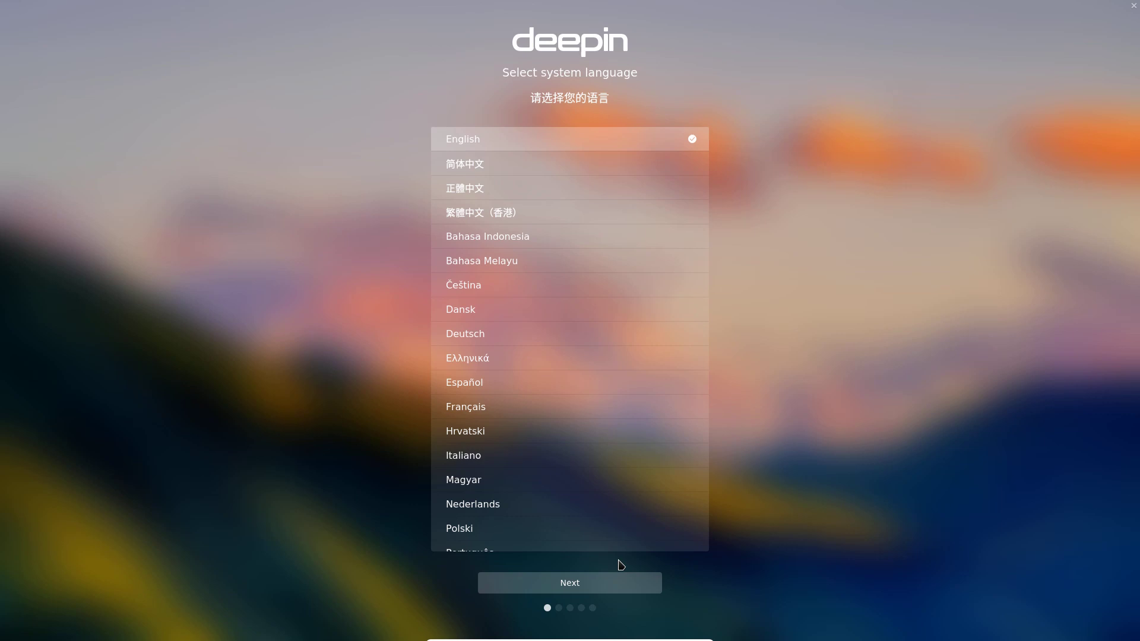
click(619, 579)
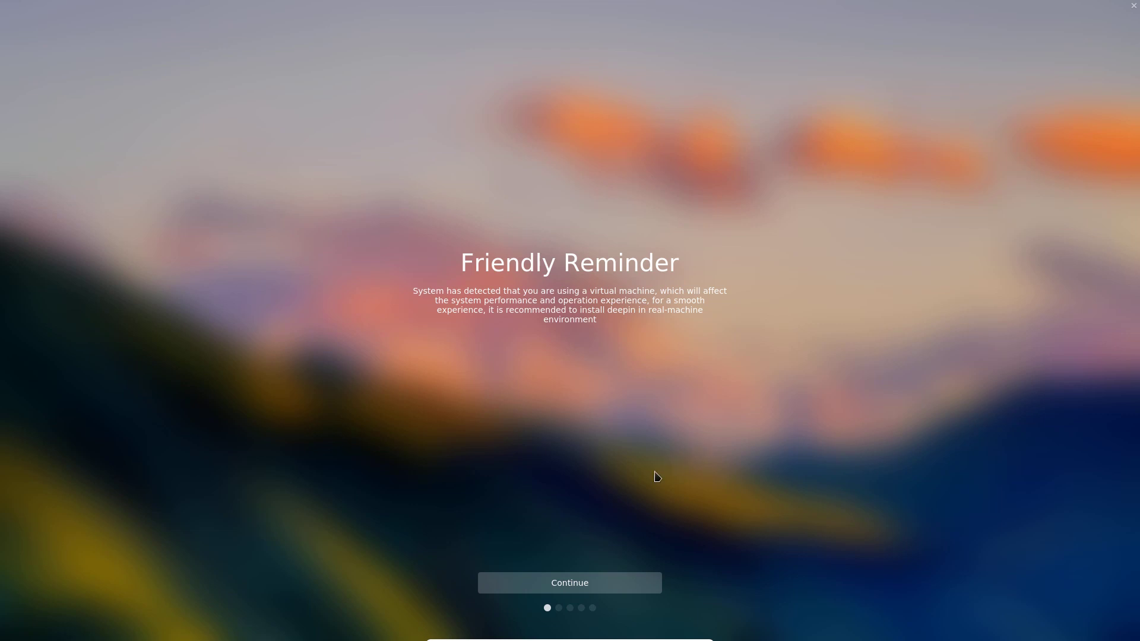
click(580, 585)
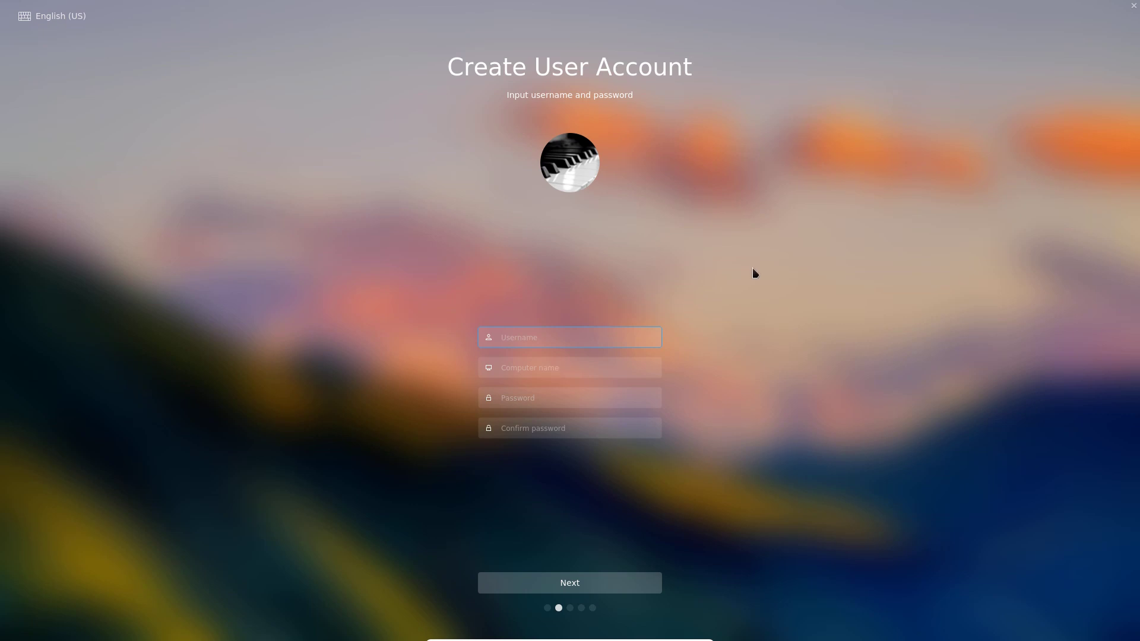
Create user 'pcuser', keep the computer name, enter and confirm the account password, and submit.
text(pcuser)
key(Tab)
click(545, 401)
text(12345)
key(Tab)
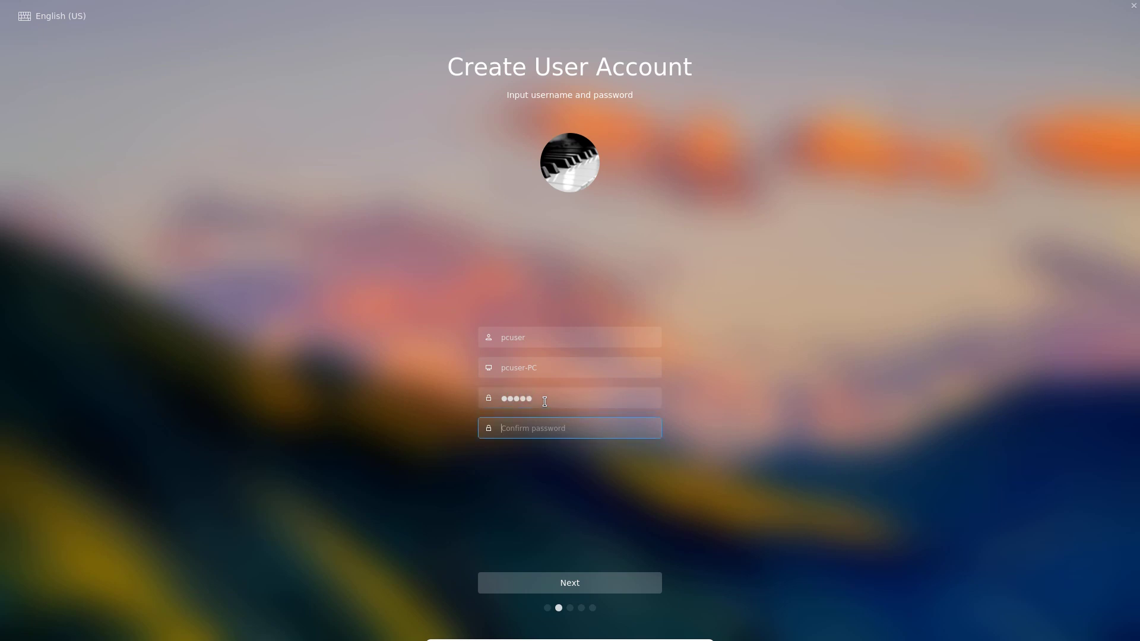
text(12345)
click(577, 582)
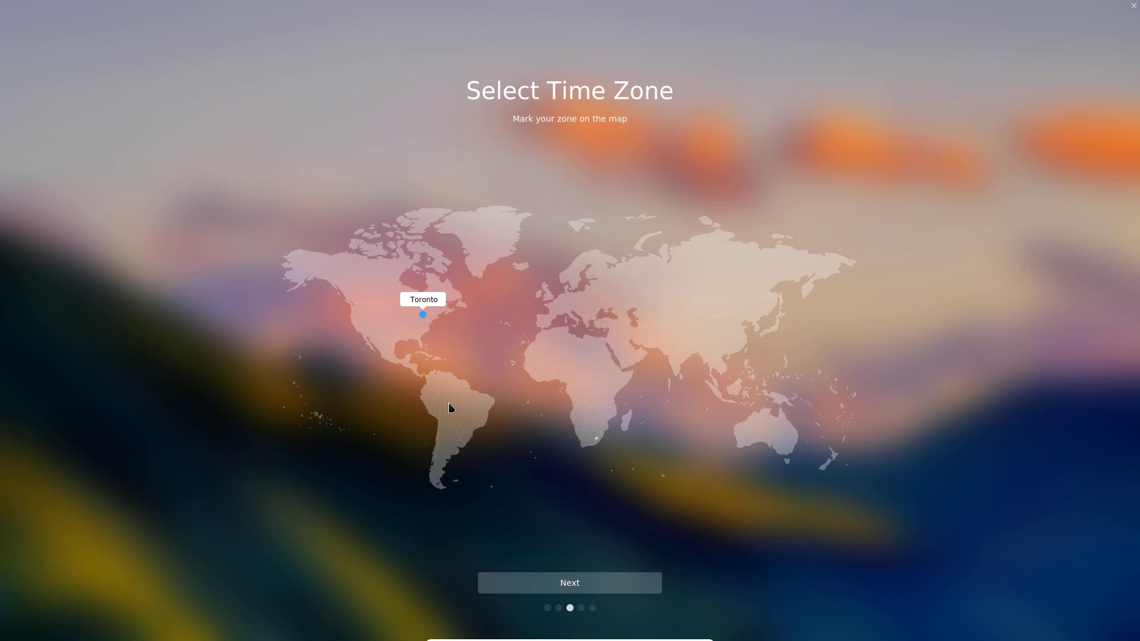
Accept Toronto as the time zone and continue to installation location.
click(580, 583)
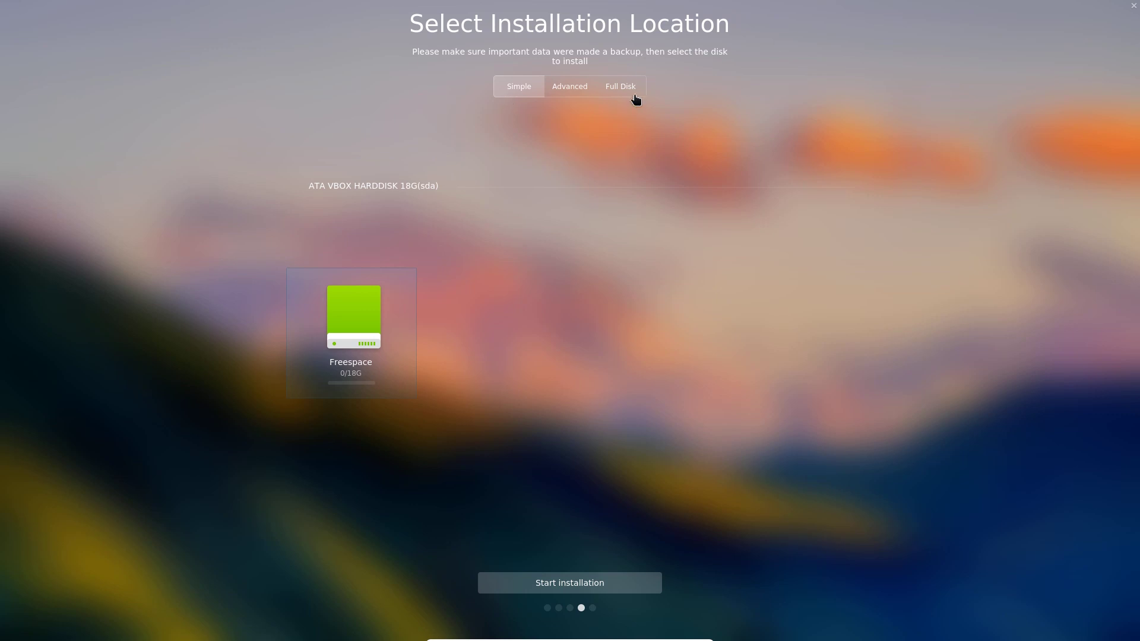
Switch to Advanced partitioning and start a new partition on the 18G free space.
click(567, 87)
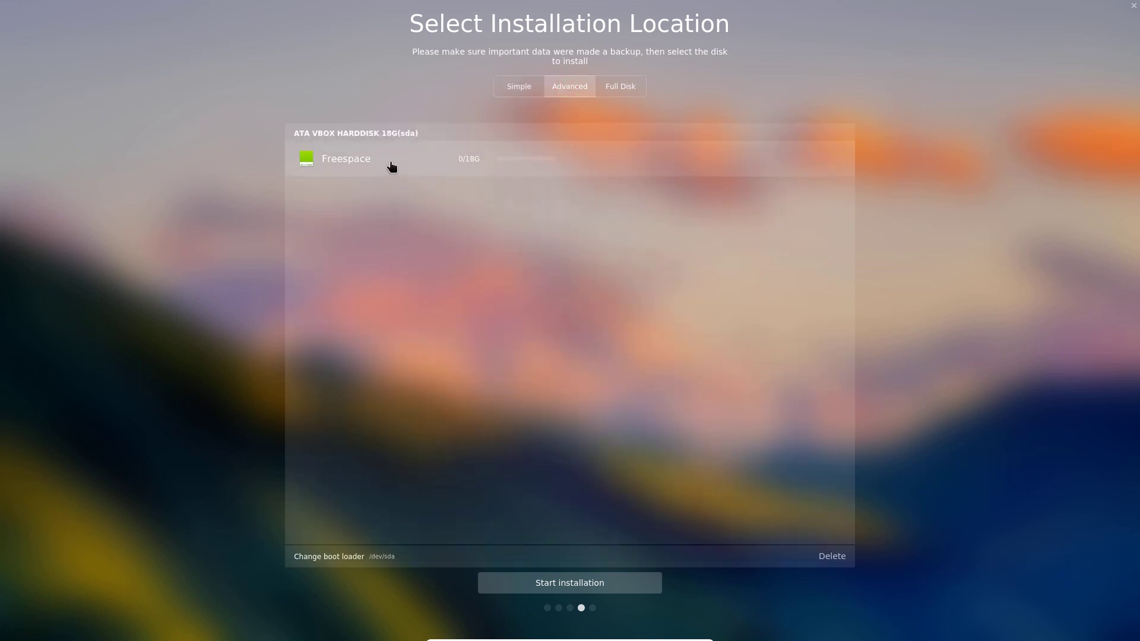
mouse_move(394, 172)
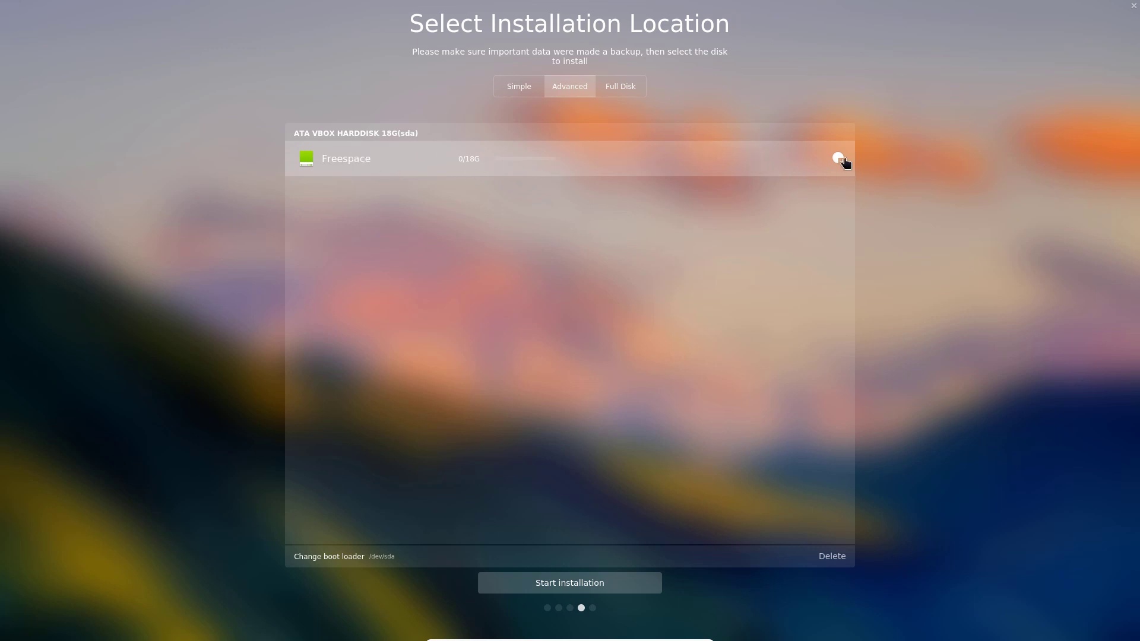
click(841, 159)
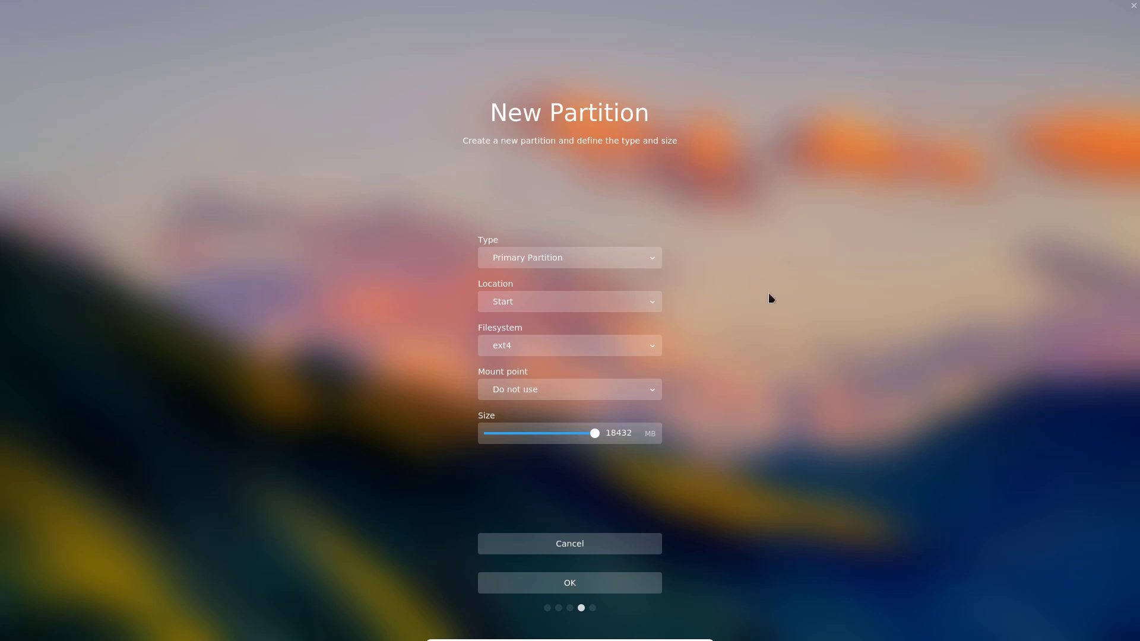
Review the New Partition options, keeping Primary, Start, ext4 and the default mount point.
click(656, 259)
click(657, 260)
click(650, 301)
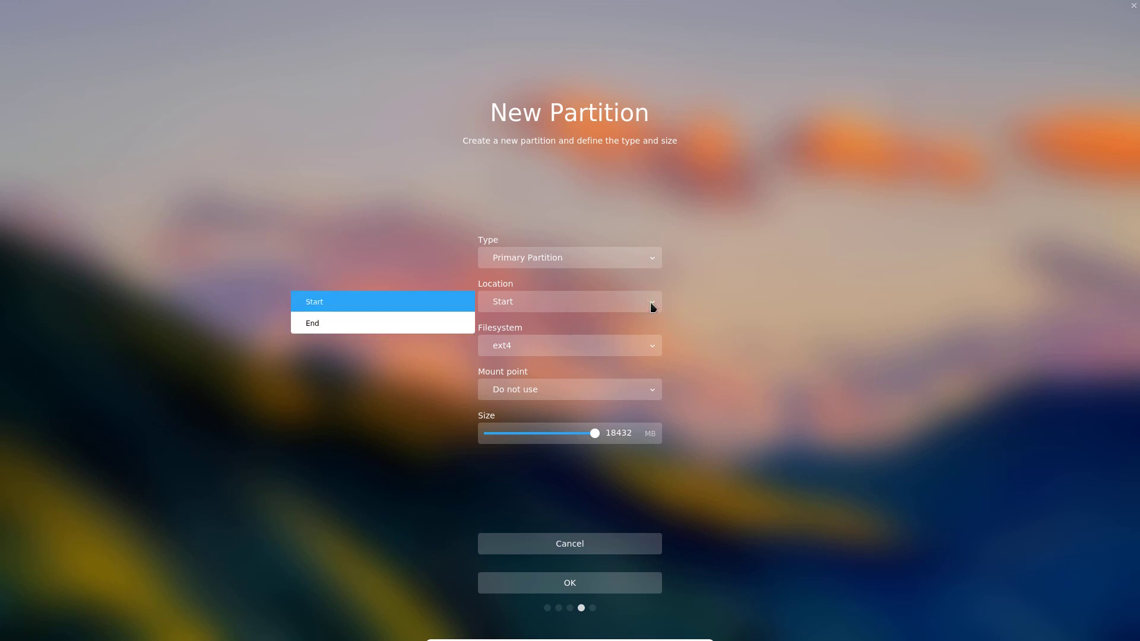
click(650, 302)
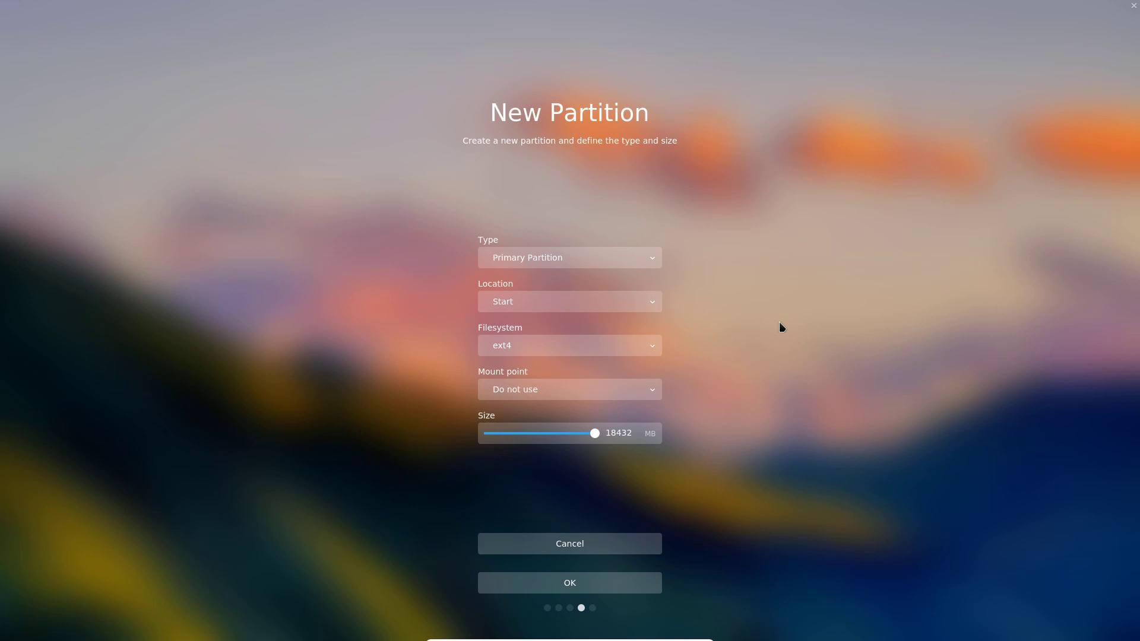
click(649, 349)
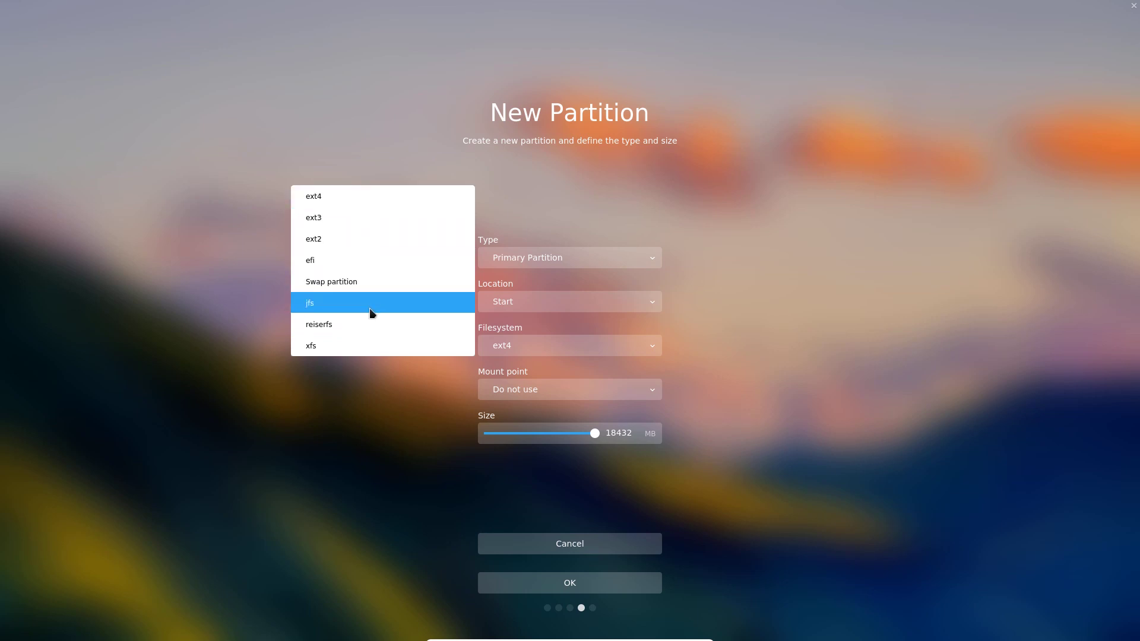
click(782, 297)
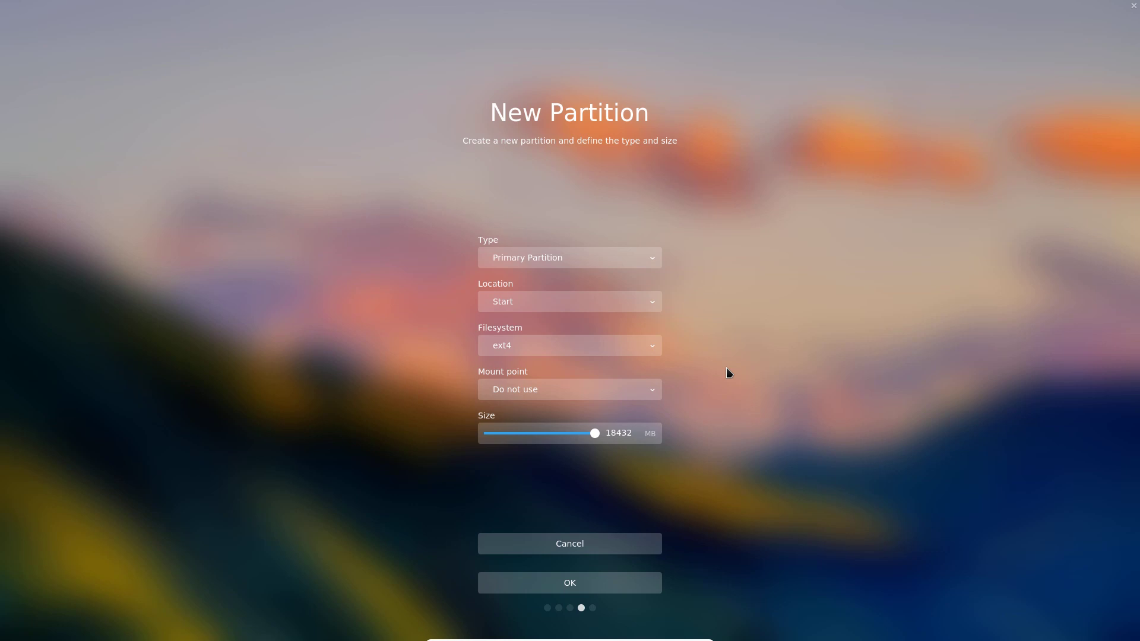
click(647, 387)
click(647, 387)
Cancel the new partition, select the free space in Simple mode, and review the install plan.
click(574, 541)
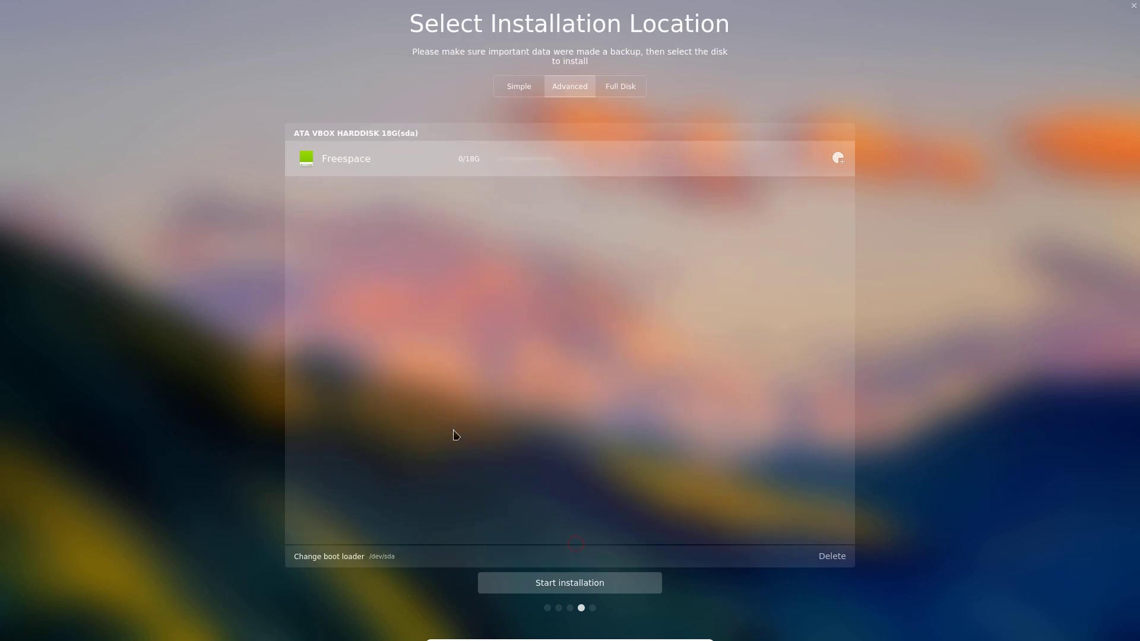
click(519, 90)
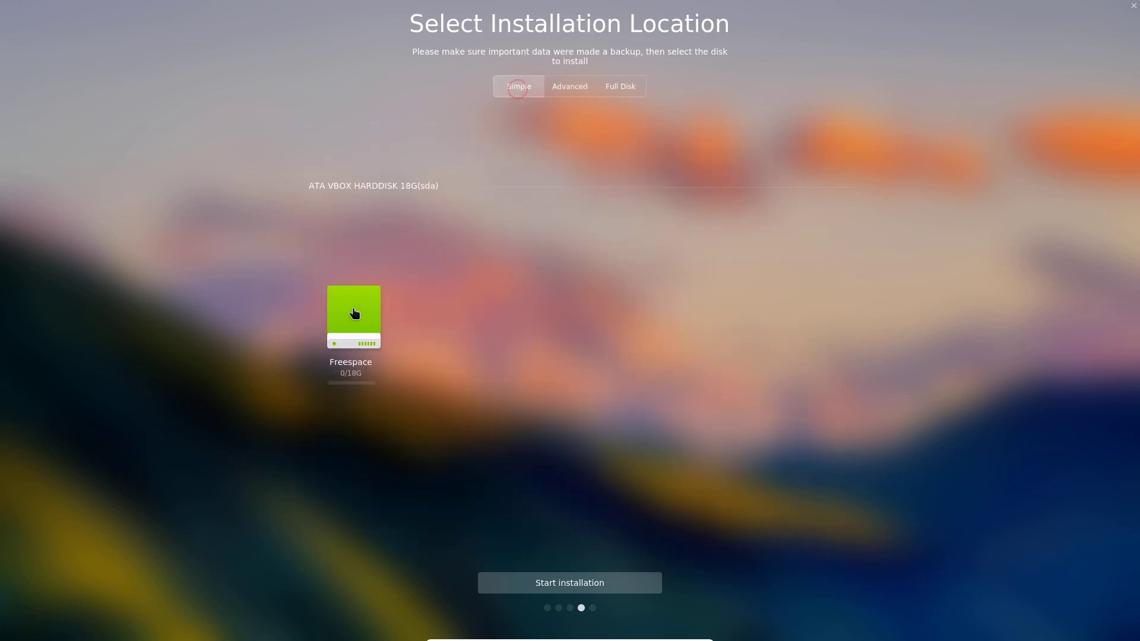
click(355, 312)
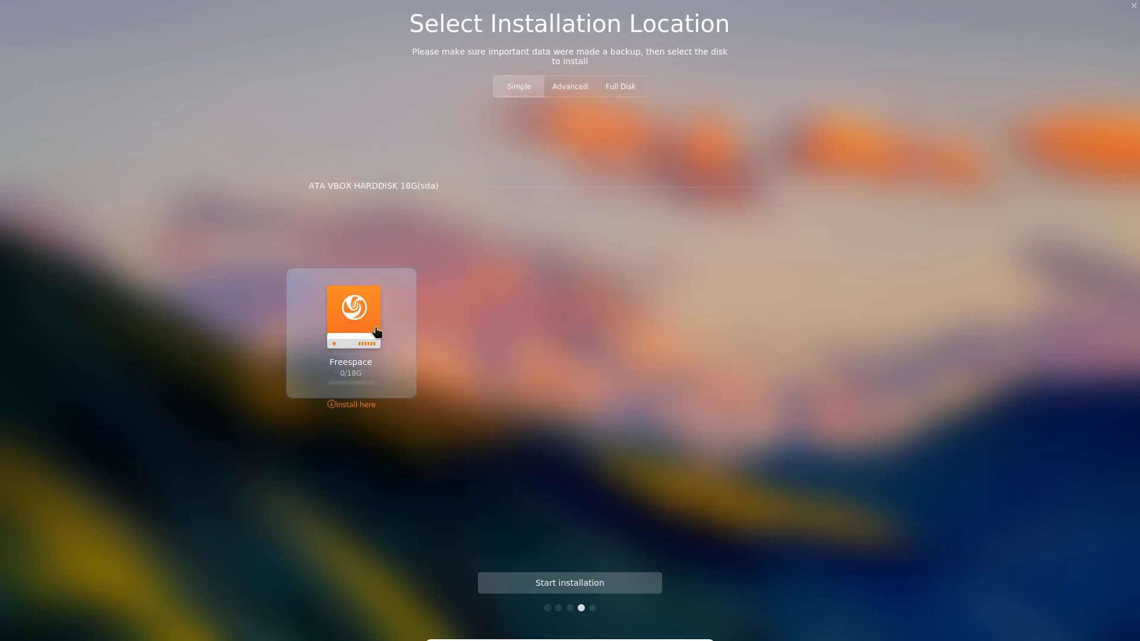
click(587, 594)
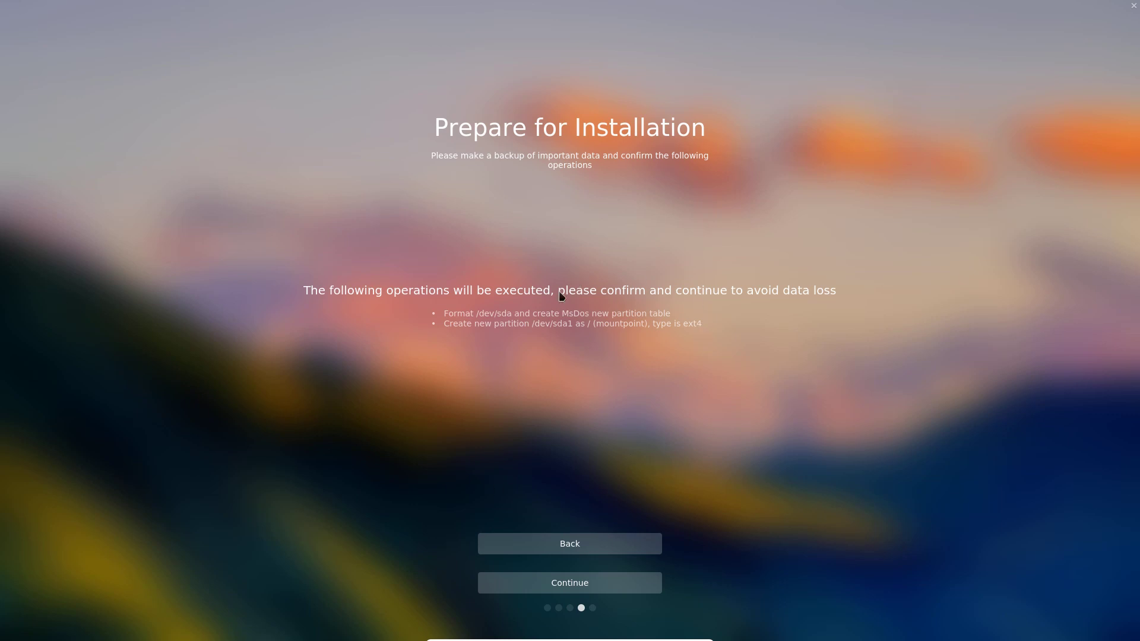
Go back, pick /dev/sda under Full Disk, and review the swap plus ext4 root plan.
click(592, 547)
click(621, 87)
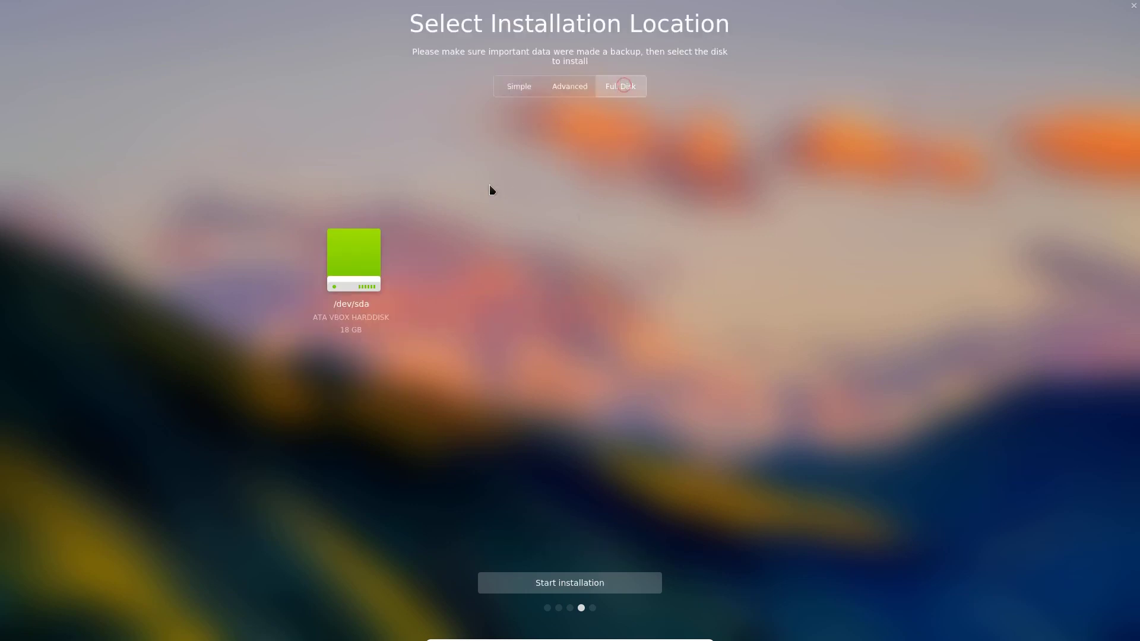
click(361, 261)
click(569, 583)
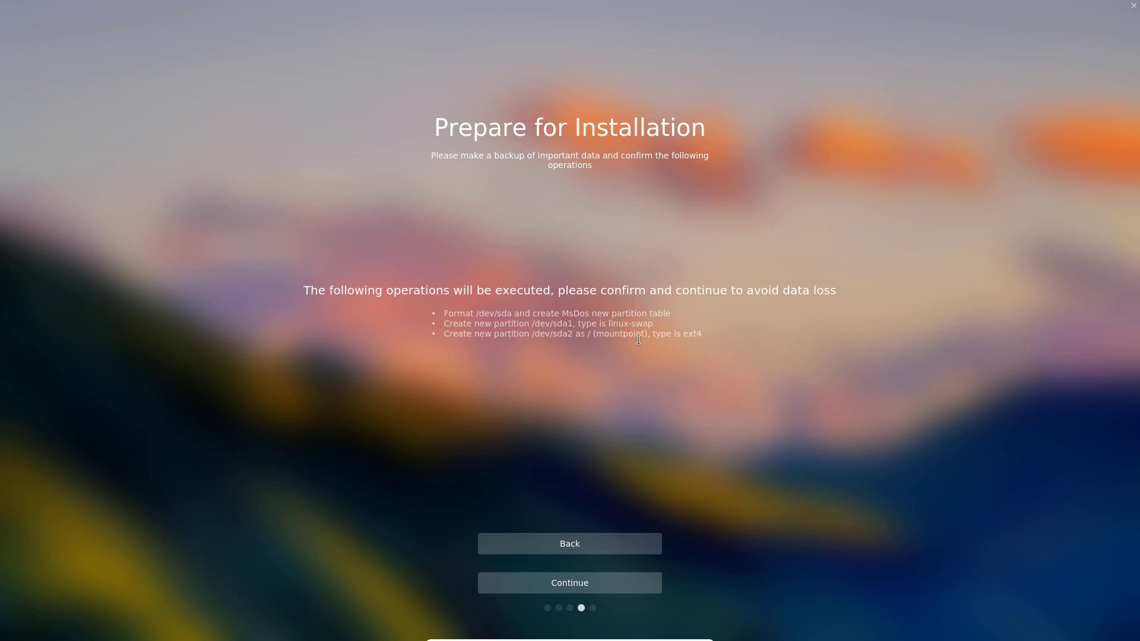
Return to the location page, toggle Simple then Full Disk, and review the plan again.
click(582, 541)
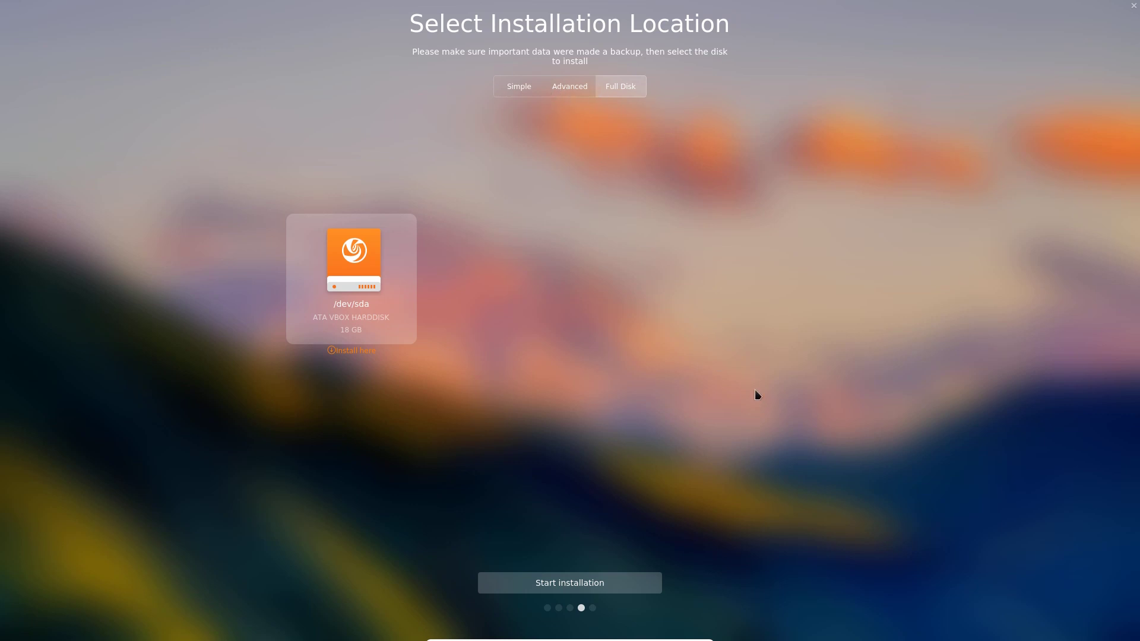
click(503, 88)
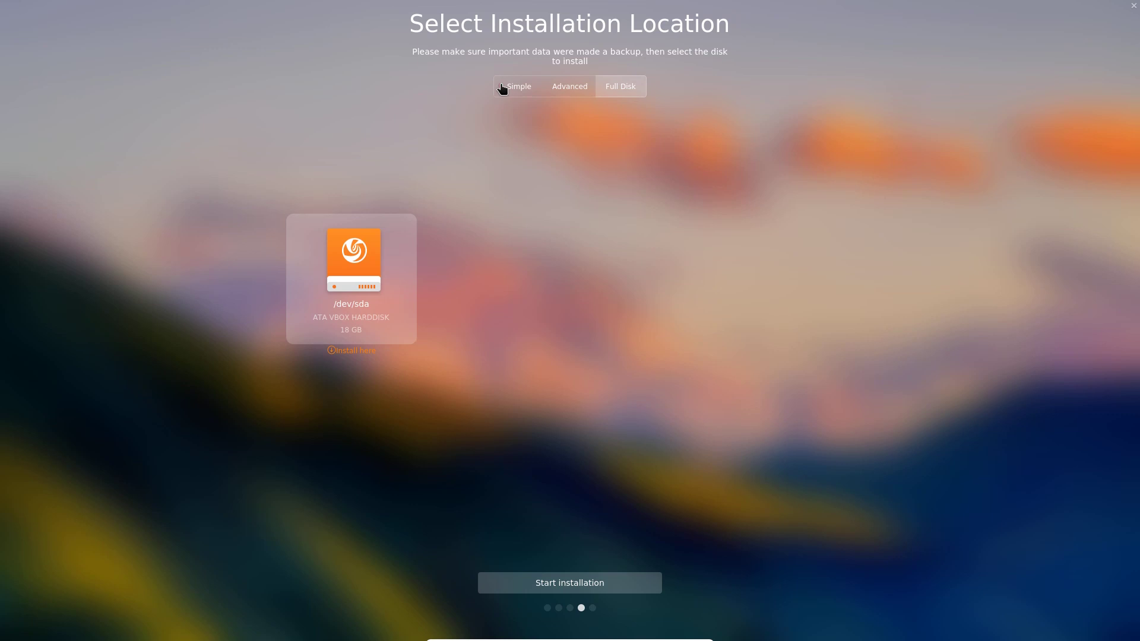
click(616, 88)
click(577, 585)
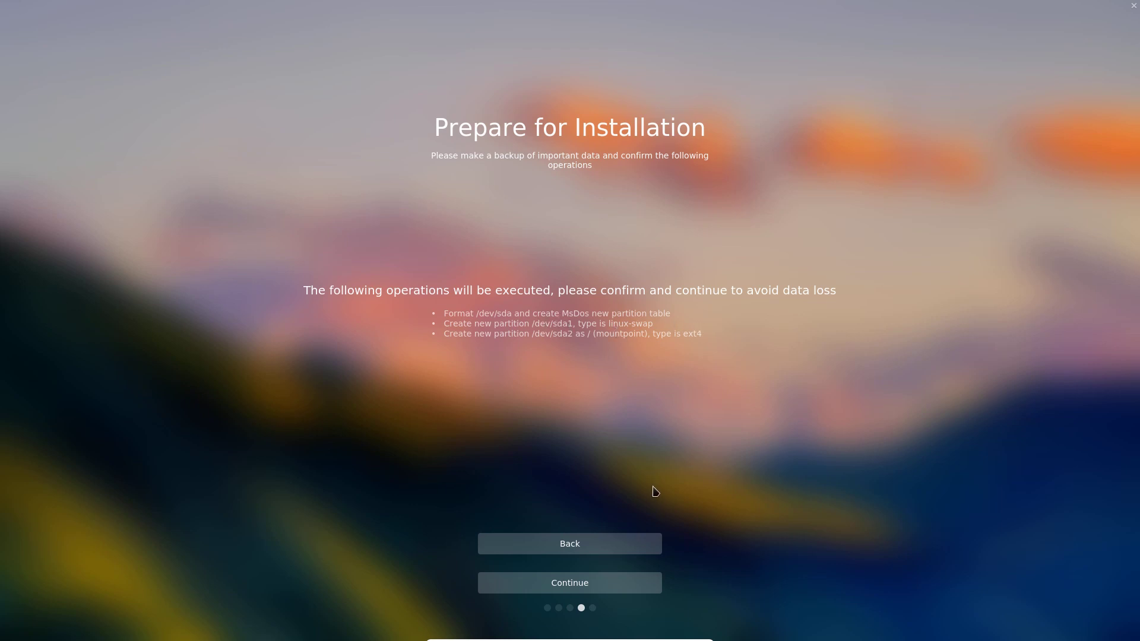
Confirm the /dev/sda partition plan so the Deepin installation begins.
click(574, 591)
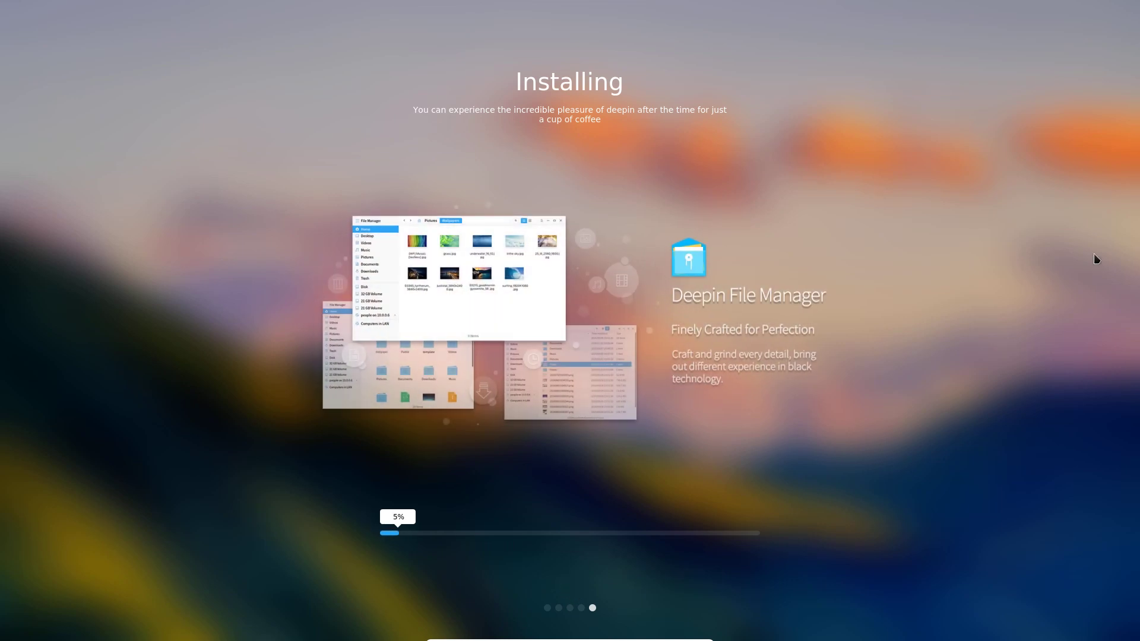